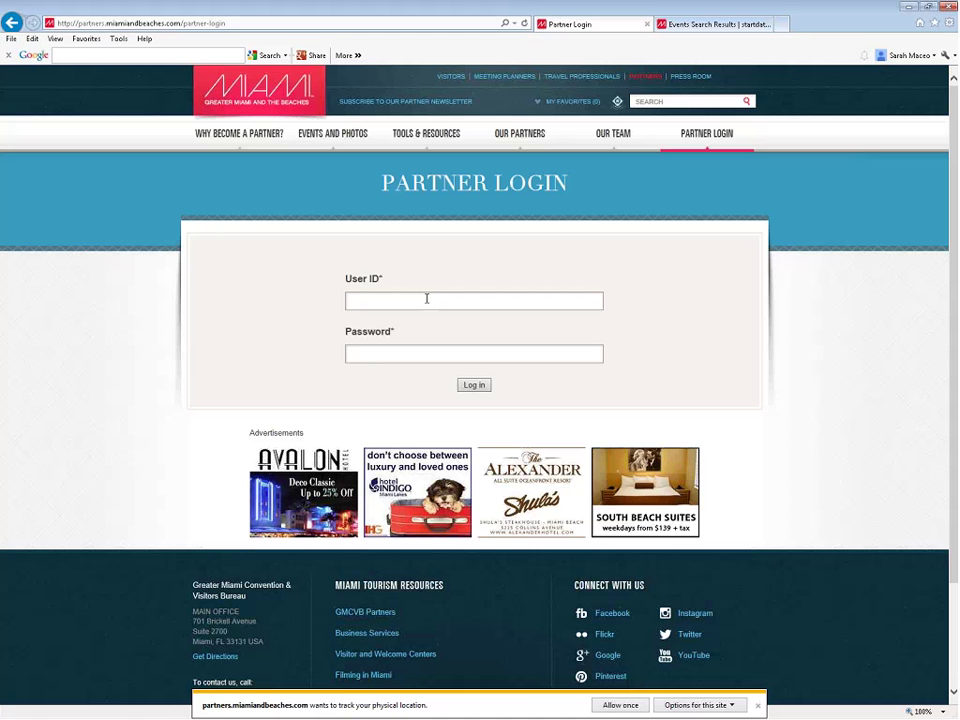
{"action": "key", "text": "Tab"}
{"action": "left_click", "coordinate": [472, 389]}
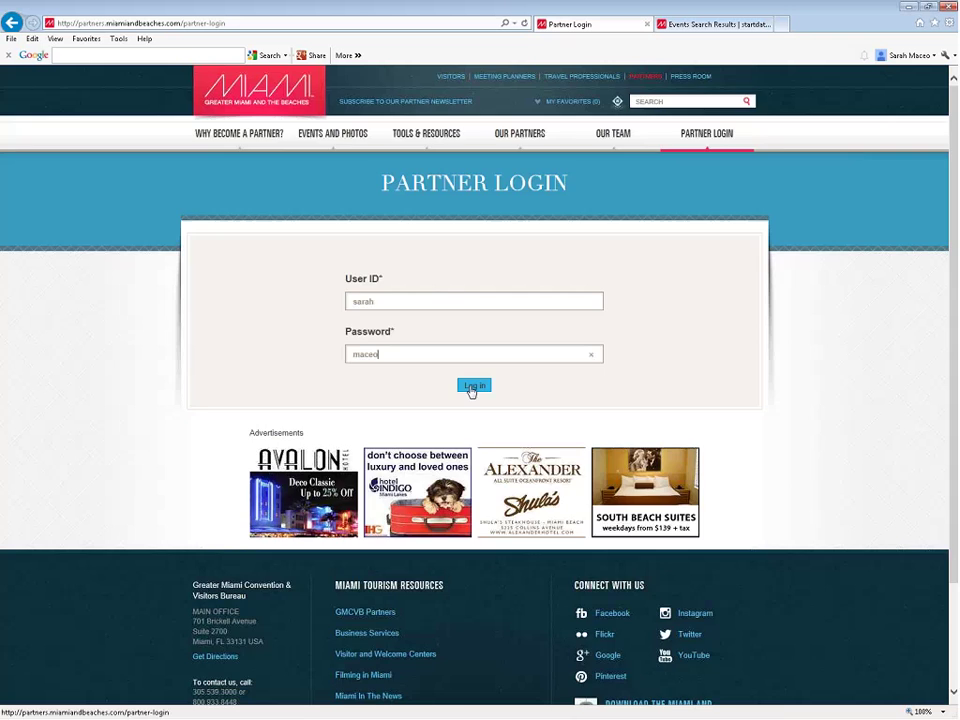
{"action": "scroll", "coordinate": [716, 350], "scroll_direction": "down", "scroll_amount": 3}
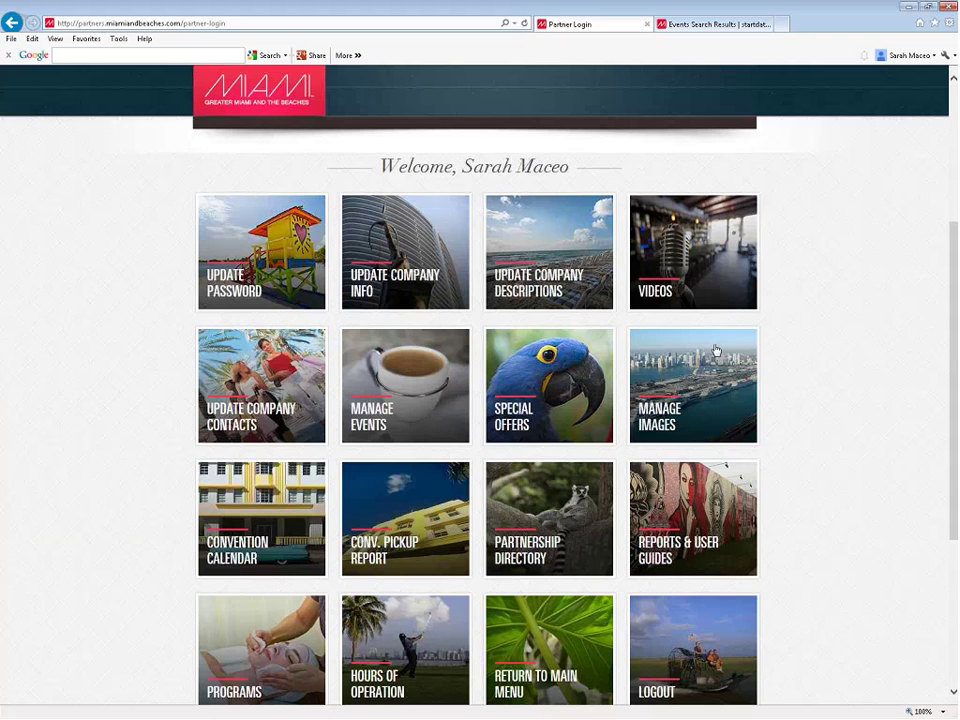
{"action": "scroll", "coordinate": [716, 350], "scroll_direction": "down", "scroll_amount": 1}
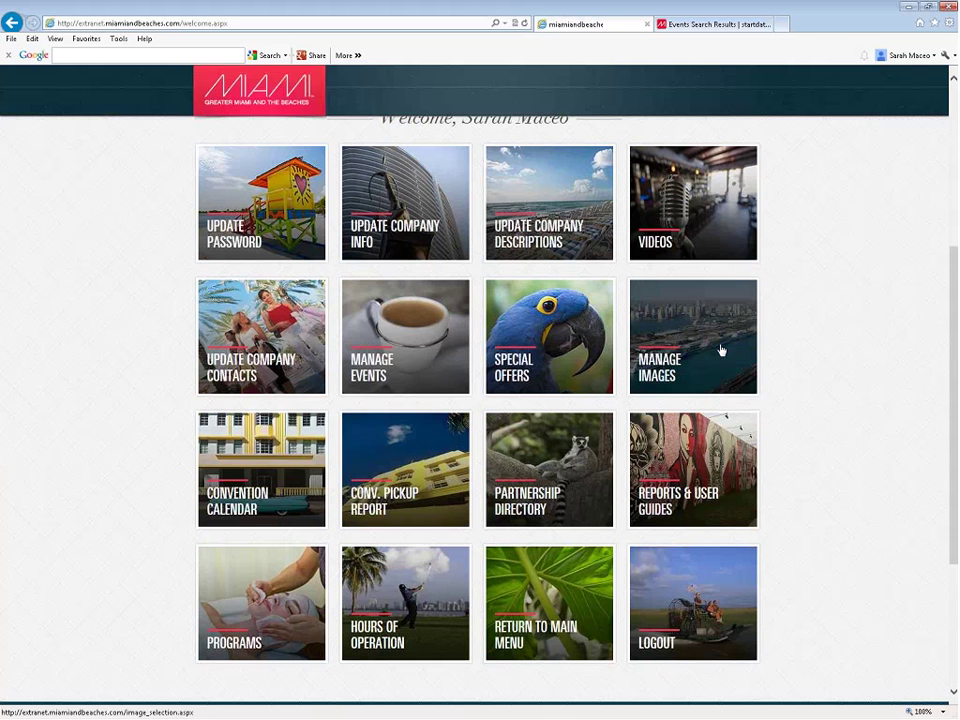
Open the Convention Calendar and browse the April 2014 convention listings from 4/1/2014.
{"action": "left_click", "coordinate": [268, 481]}
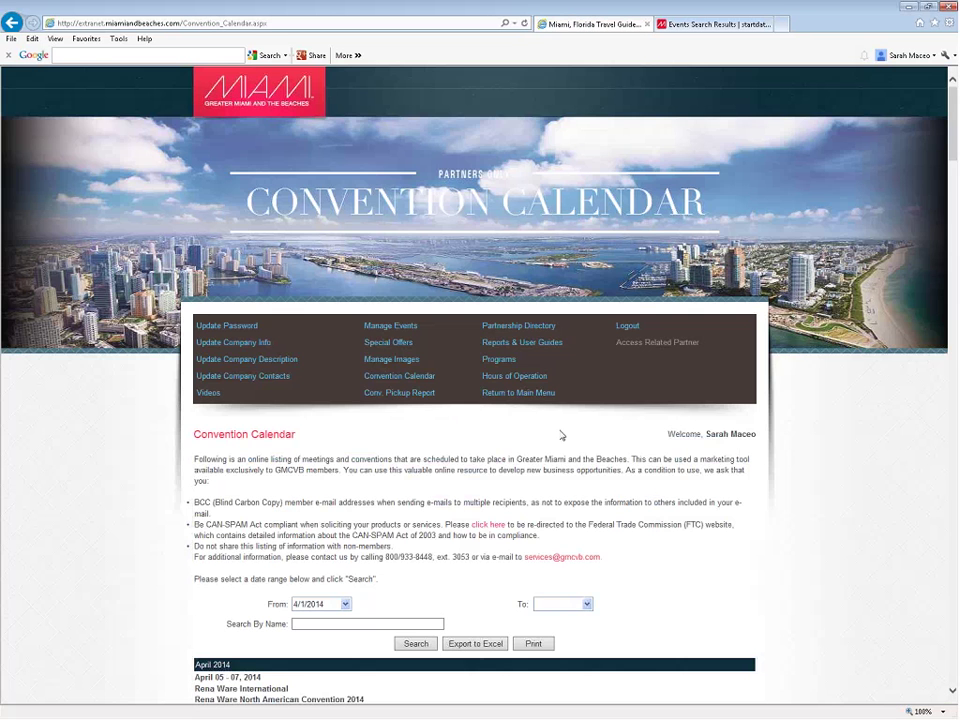
{"action": "scroll", "coordinate": [560, 429], "scroll_direction": "down", "scroll_amount": 1}
{"action": "scroll", "coordinate": [560, 429], "scroll_direction": "down", "scroll_amount": 3}
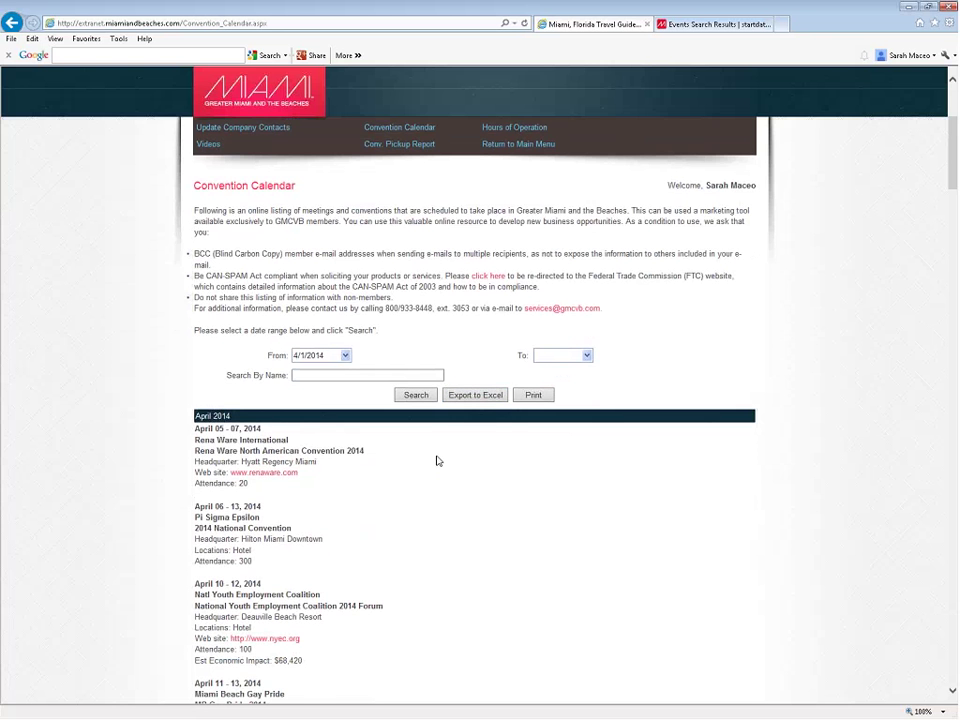
{"action": "scroll", "coordinate": [437, 461], "scroll_direction": "down", "scroll_amount": 2}
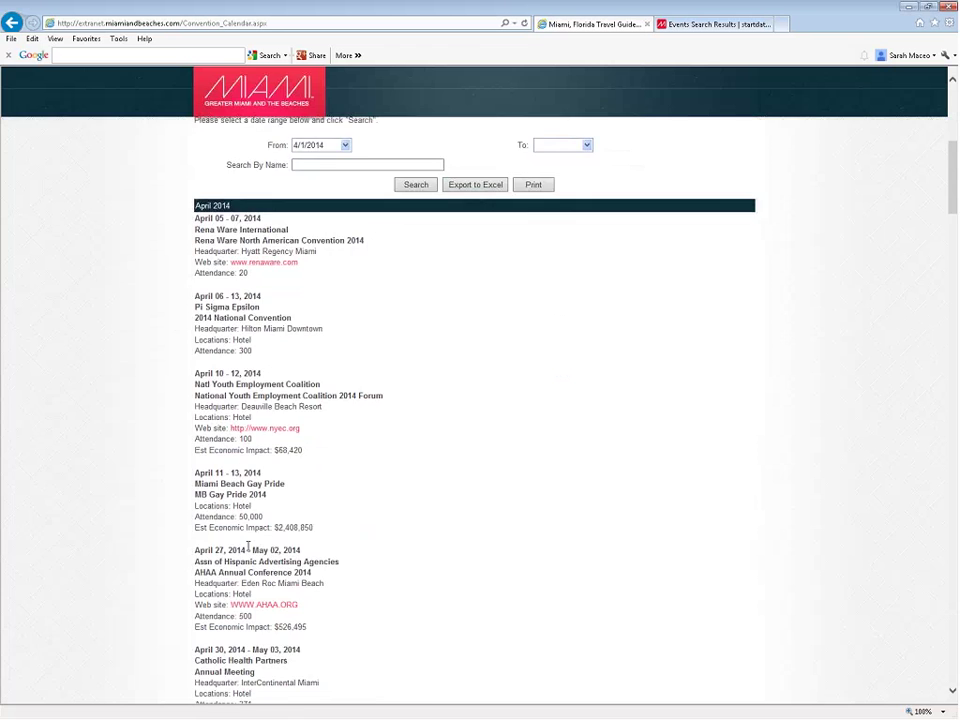
{"action": "scroll", "coordinate": [248, 547], "scroll_direction": "down", "scroll_amount": 1}
{"action": "scroll", "coordinate": [284, 486], "scroll_direction": "up", "scroll_amount": 1}
{"action": "scroll", "coordinate": [284, 486], "scroll_direction": "up", "scroll_amount": 2}
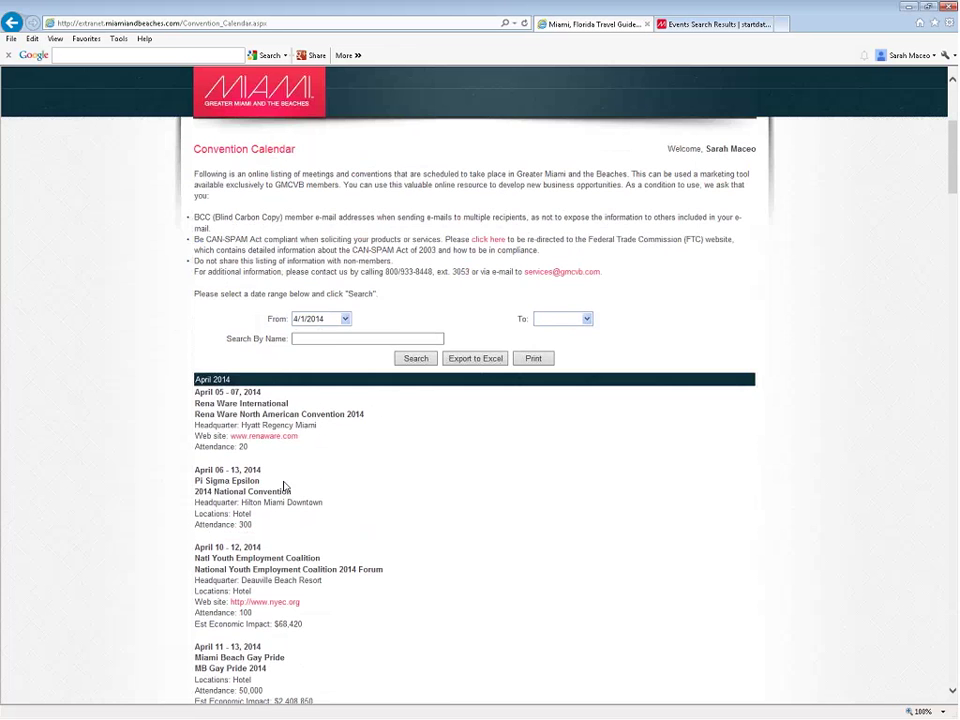
{"action": "scroll", "coordinate": [284, 486], "scroll_direction": "up", "scroll_amount": 1}
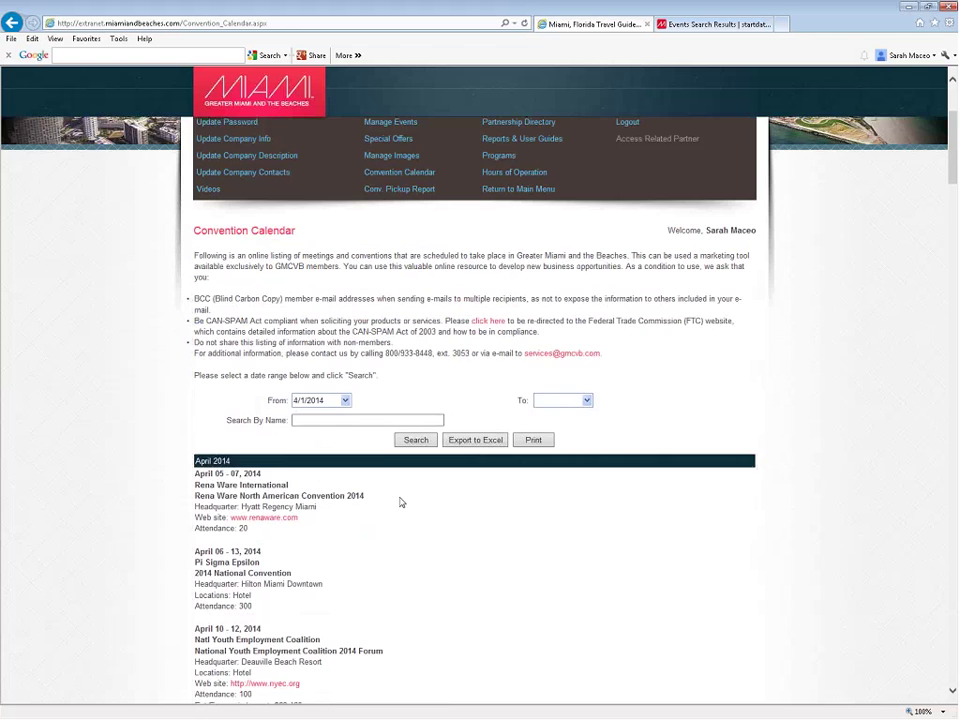
{"action": "scroll", "coordinate": [400, 502], "scroll_direction": "down", "scroll_amount": 1}
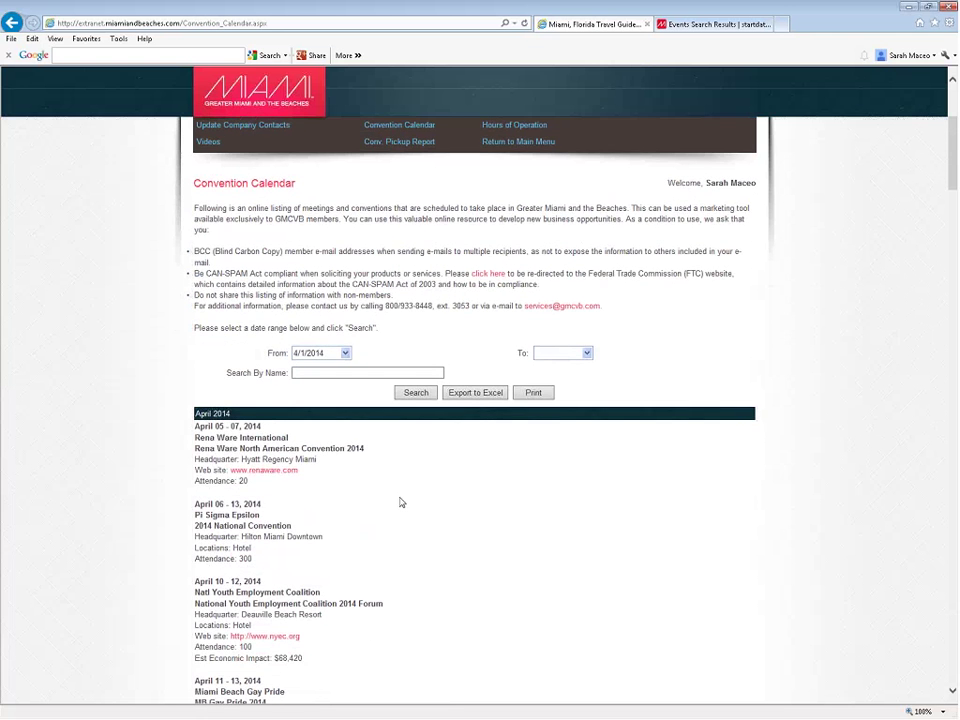
{"action": "scroll", "coordinate": [400, 502], "scroll_direction": "up", "scroll_amount": 1}
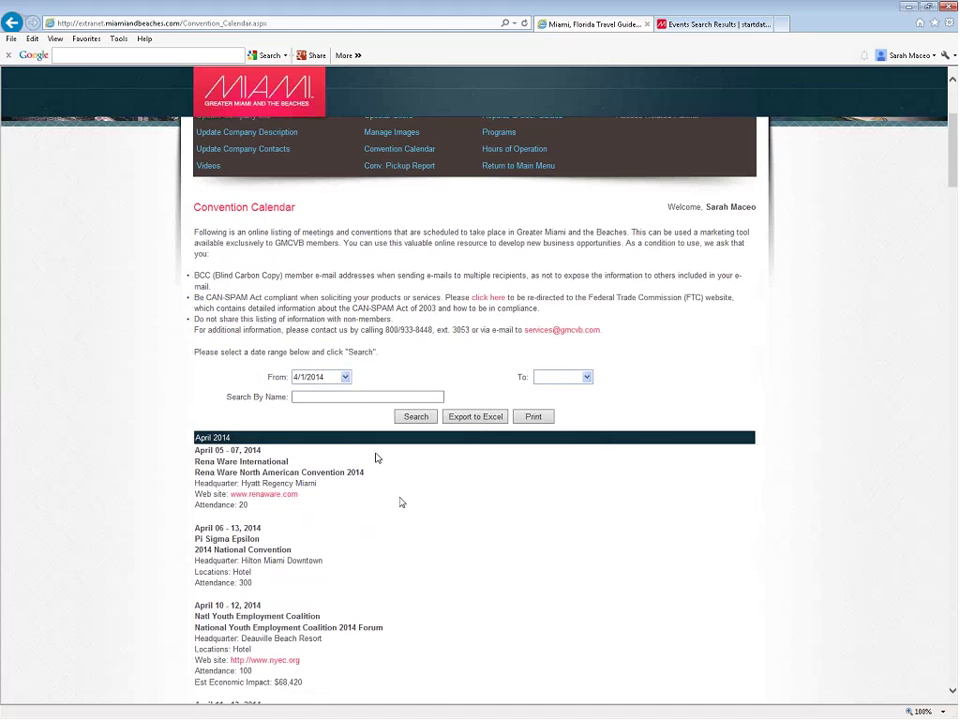
{"action": "left_click", "coordinate": [345, 378]}
{"action": "left_click", "coordinate": [343, 377]}
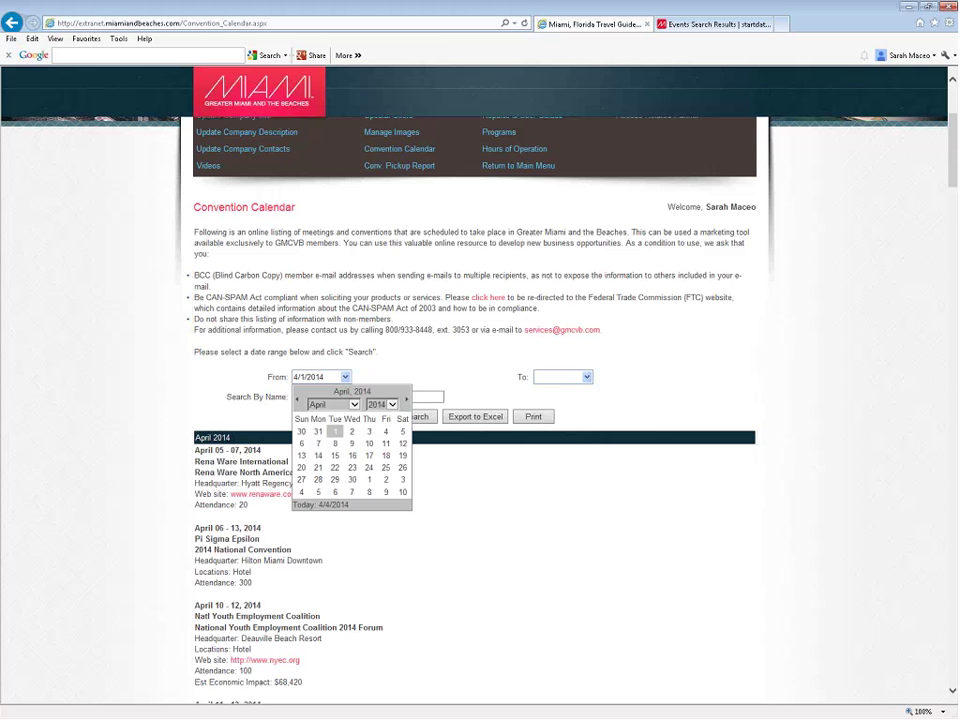
{"action": "left_click", "coordinate": [587, 377]}
{"action": "left_click", "coordinate": [459, 380]}
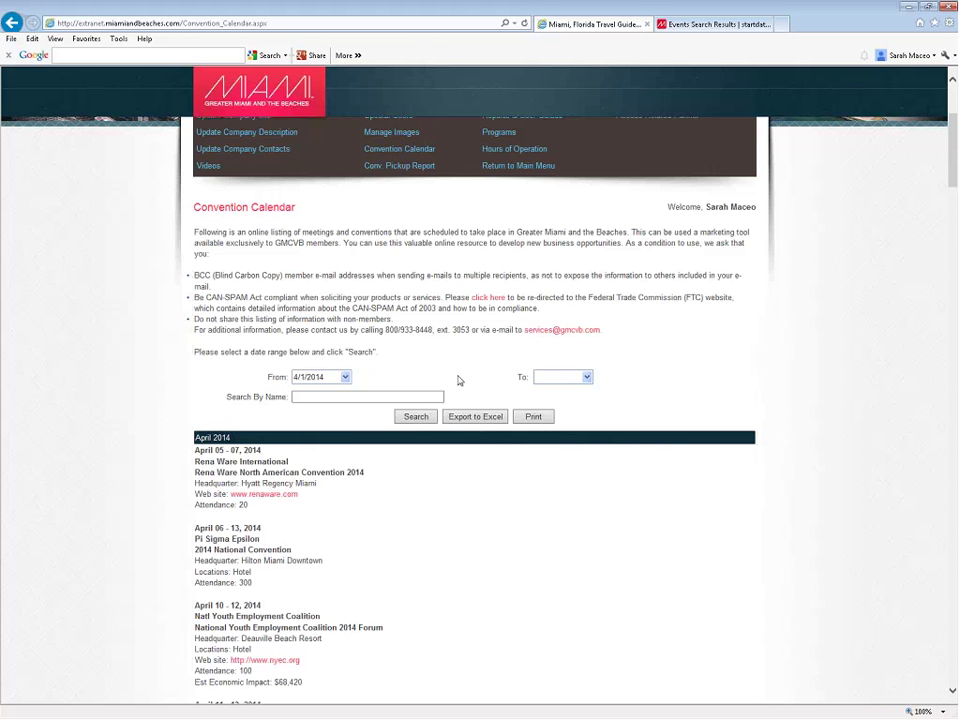
{"action": "left_click", "coordinate": [401, 397]}
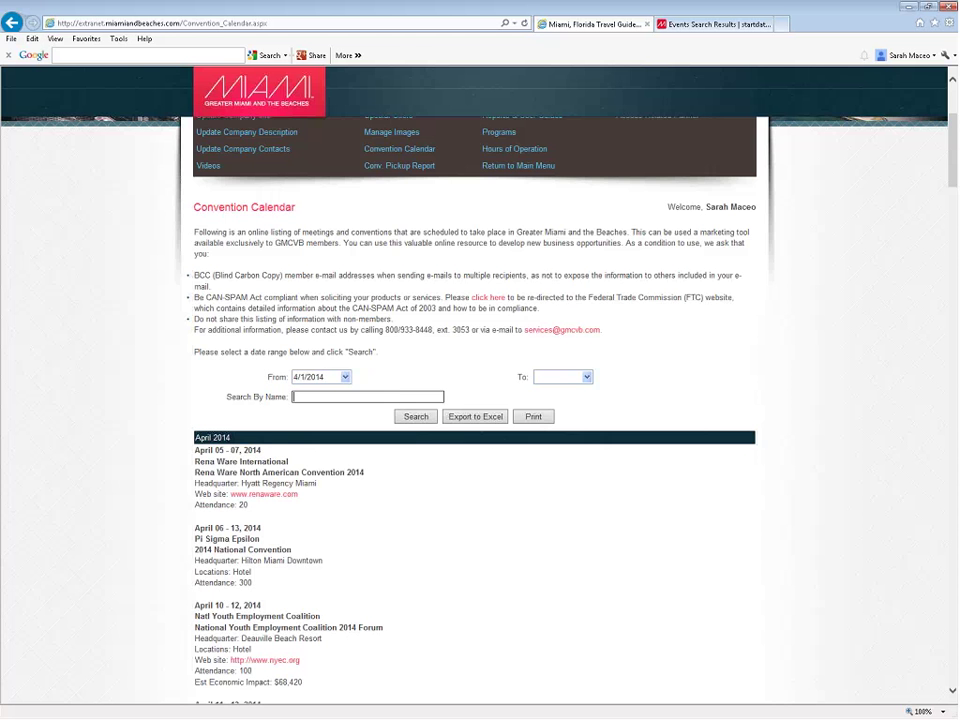
{"action": "scroll", "coordinate": [418, 467], "scroll_direction": "down", "scroll_amount": 1}
{"action": "scroll", "coordinate": [418, 467], "scroll_direction": "down", "scroll_amount": 1}
{"action": "scroll", "coordinate": [421, 460], "scroll_direction": "down", "scroll_amount": 5}
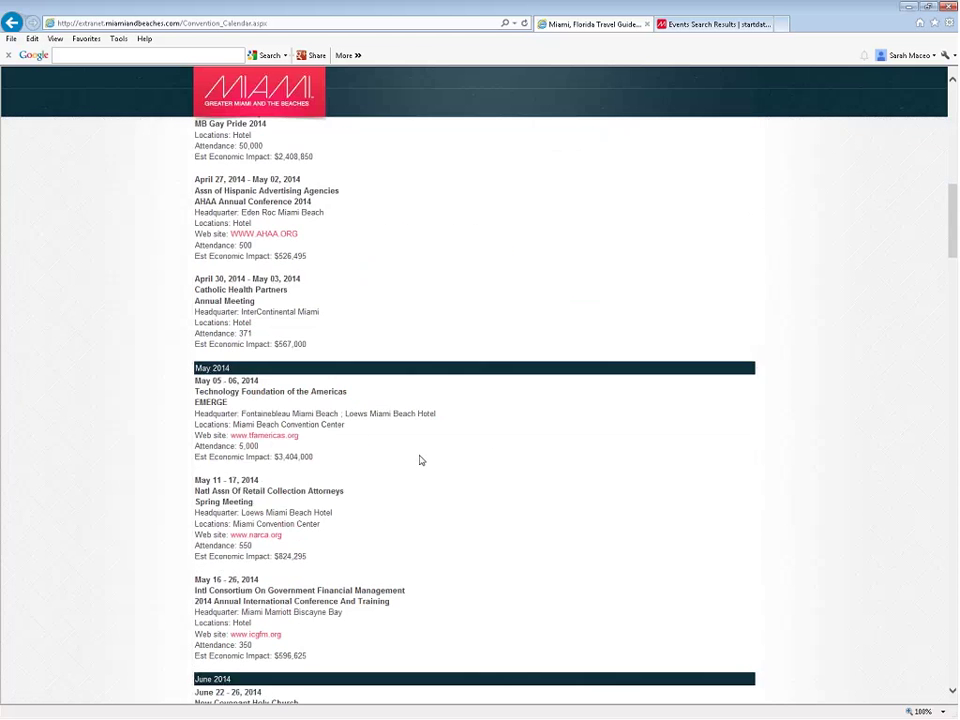
{"action": "scroll", "coordinate": [421, 460], "scroll_direction": "down", "scroll_amount": 10}
{"action": "scroll", "coordinate": [414, 438], "scroll_direction": "up", "scroll_amount": 15}
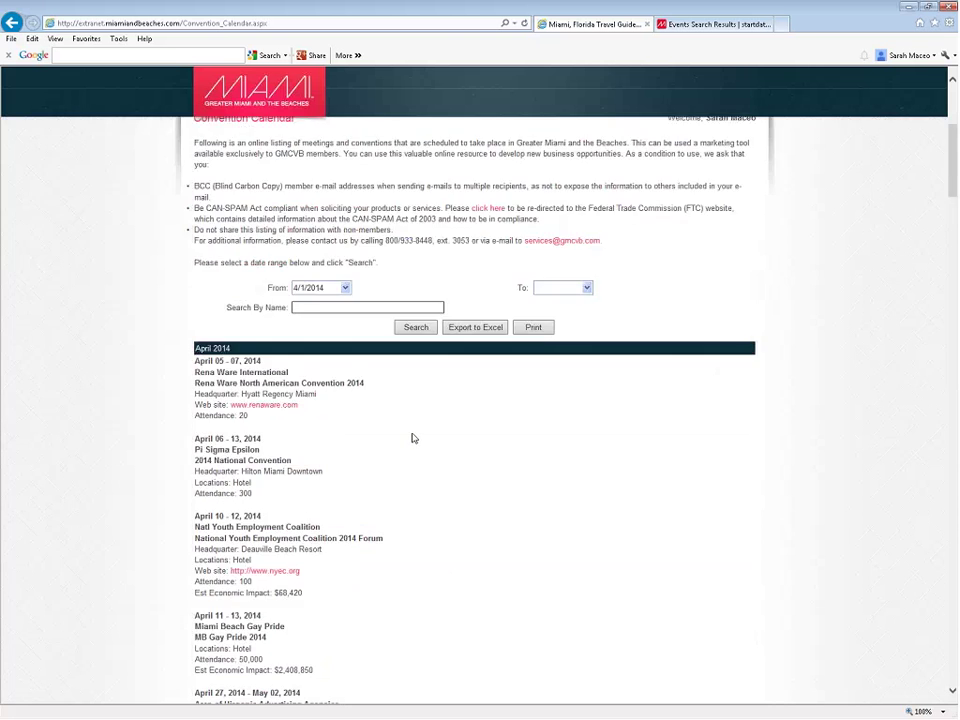
{"action": "scroll", "coordinate": [414, 438], "scroll_direction": "up", "scroll_amount": 3}
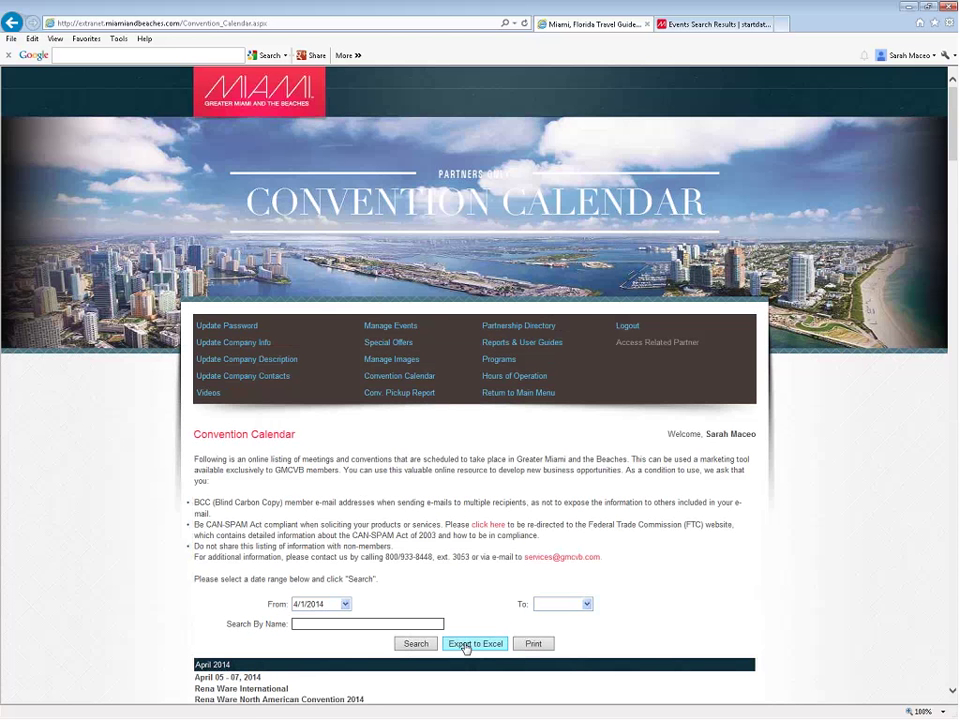
{"action": "left_click", "coordinate": [465, 646]}
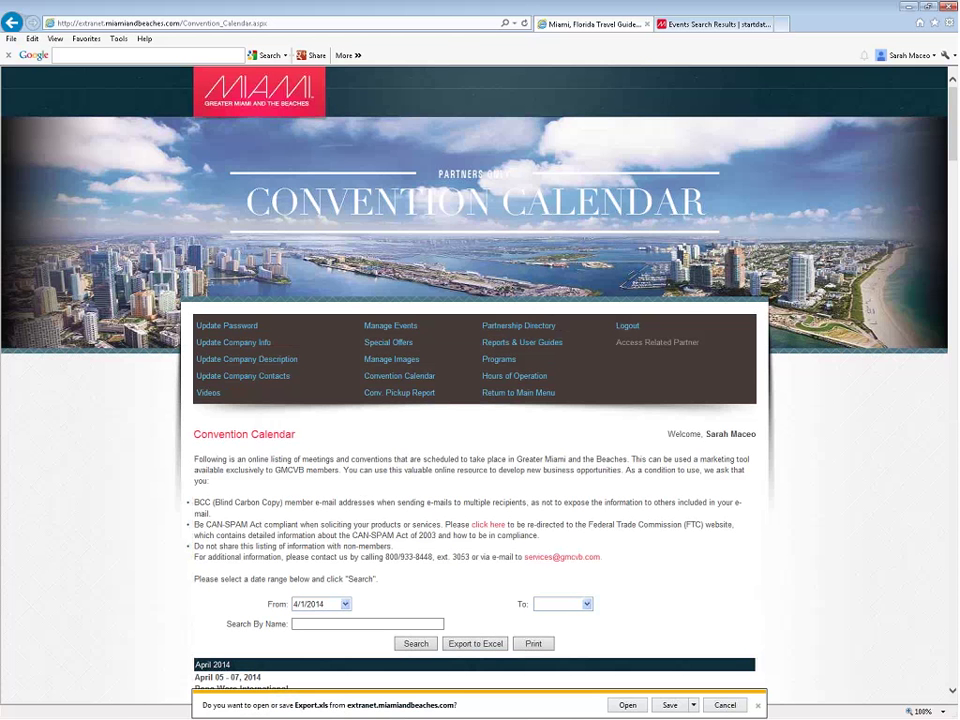
{"action": "left_click", "coordinate": [758, 706]}
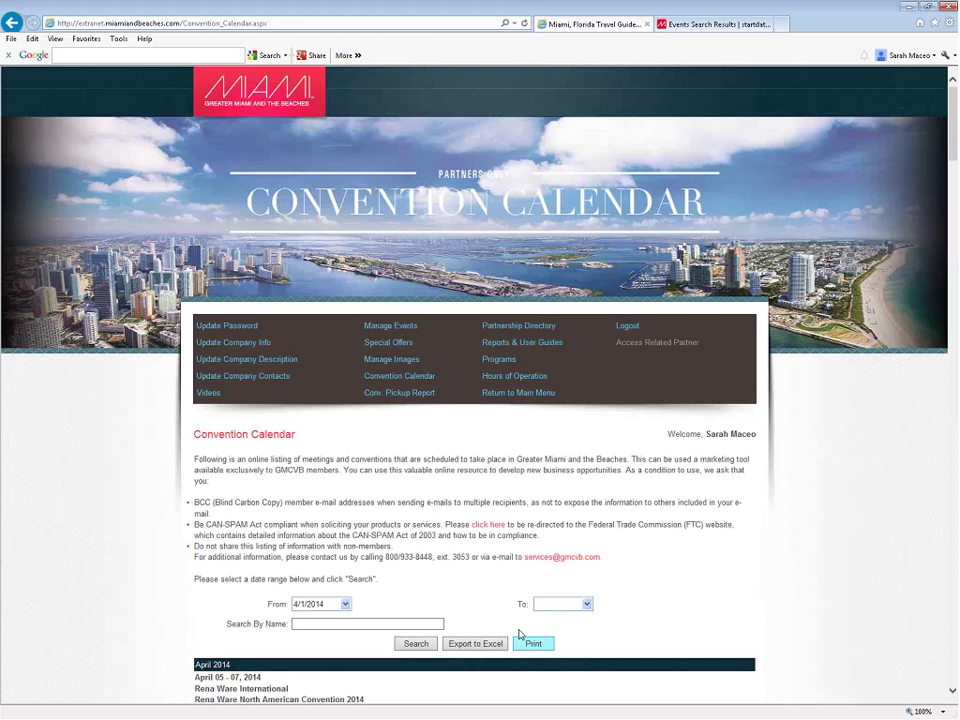
{"action": "scroll", "coordinate": [485, 535], "scroll_direction": "down", "scroll_amount": 3}
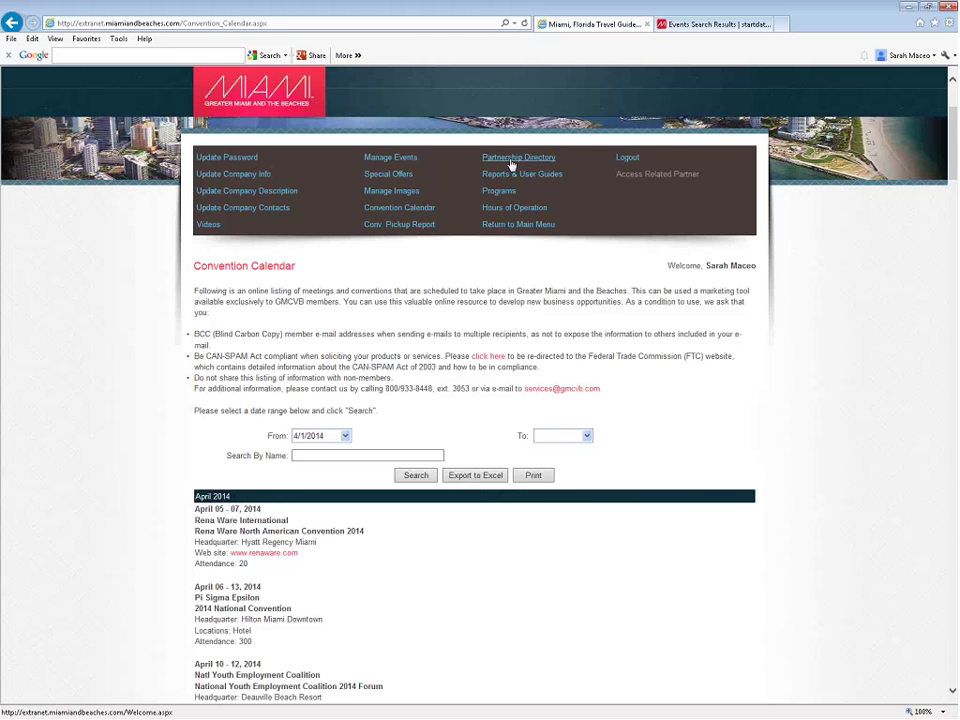
Return to the main menu, open the Partnership Directory and tick RESTAURANTS (289).
{"action": "left_click", "coordinate": [522, 227]}
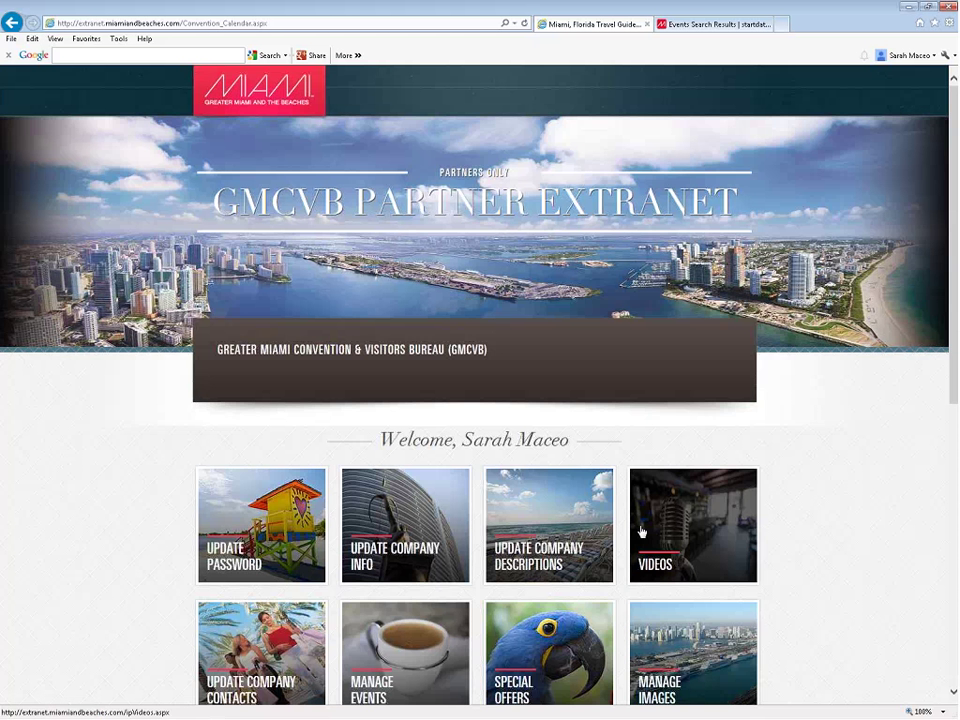
{"action": "scroll", "coordinate": [525, 435], "scroll_direction": "down", "scroll_amount": 4}
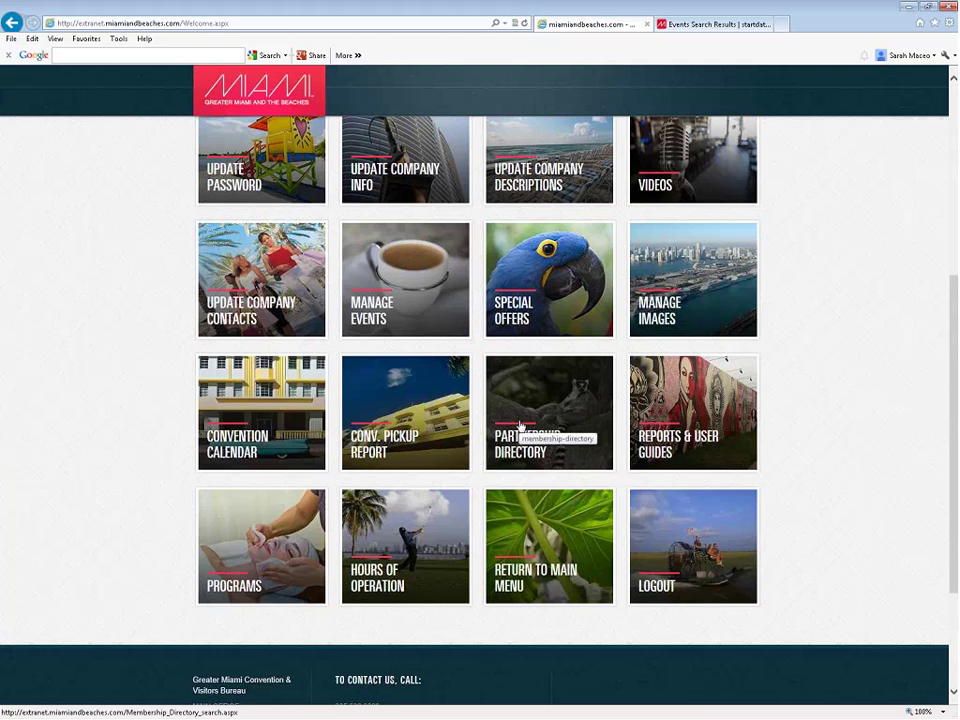
{"action": "left_click", "coordinate": [519, 425]}
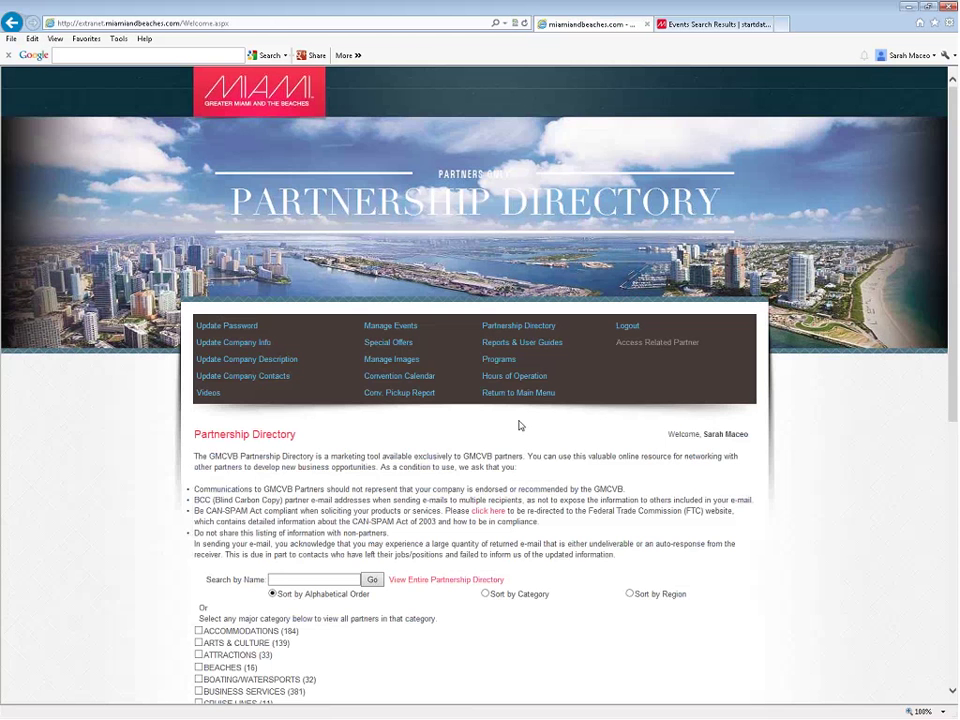
{"action": "scroll", "coordinate": [518, 422], "scroll_direction": "down", "scroll_amount": 3}
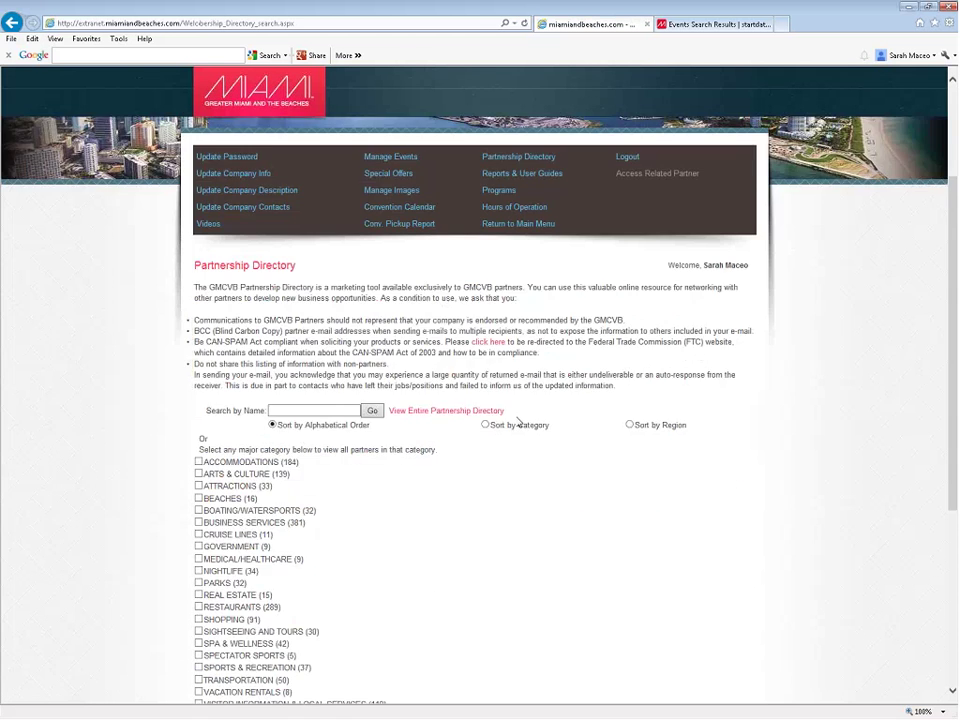
{"action": "scroll", "coordinate": [518, 422], "scroll_direction": "down", "scroll_amount": 2}
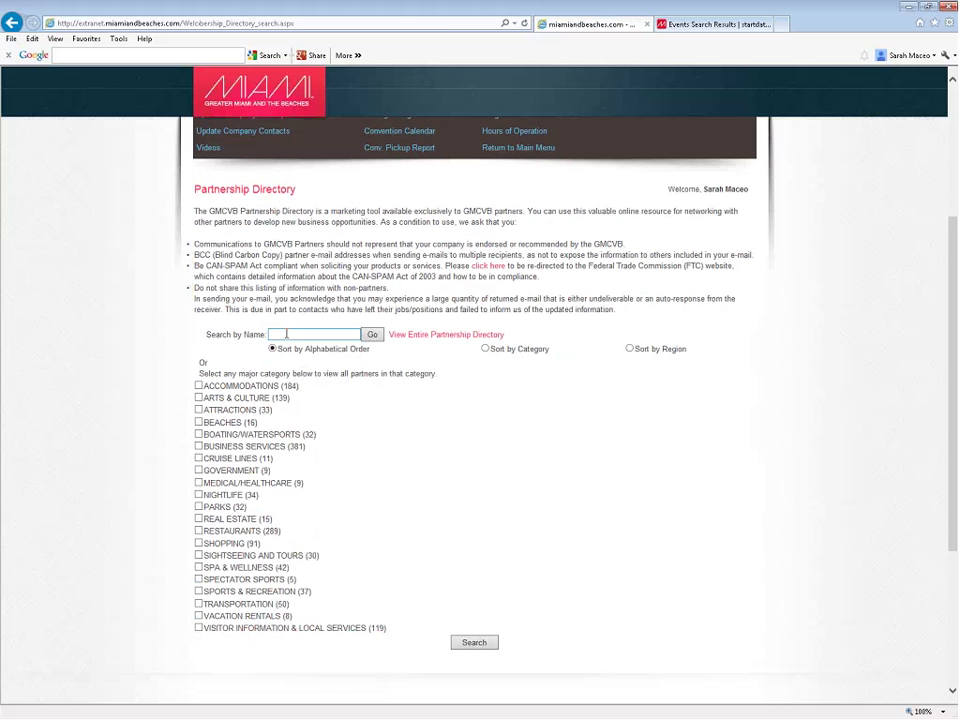
{"action": "left_click", "coordinate": [286, 334]}
{"action": "left_click", "coordinate": [199, 531]}
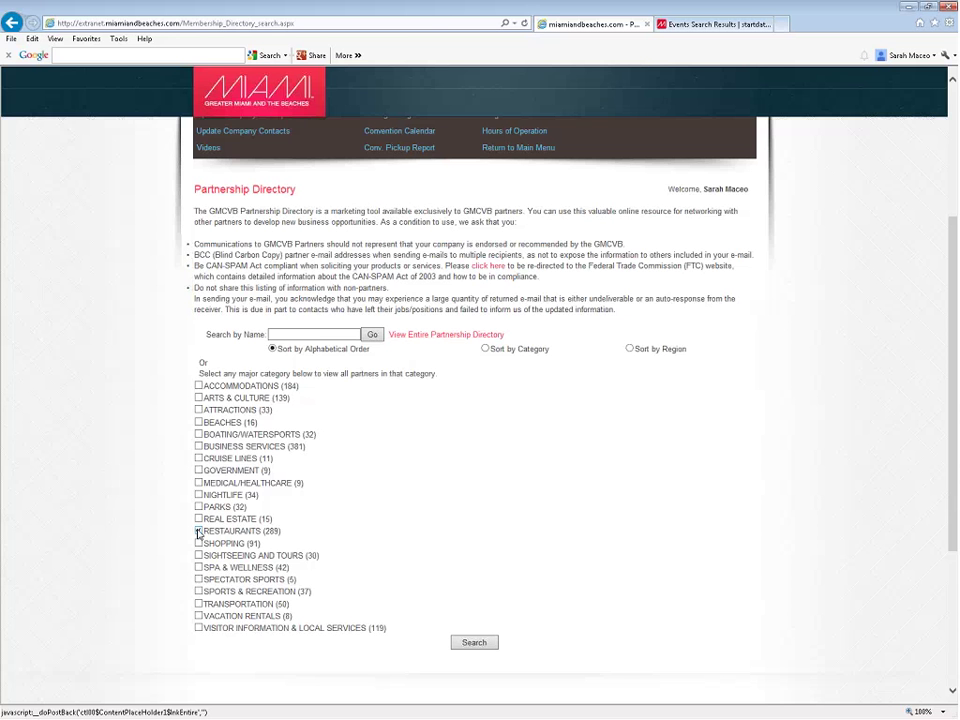
List all RESTAURANTS partners and browse results starting with 15 Steps at Eden Roc.
{"action": "left_click", "coordinate": [199, 531]}
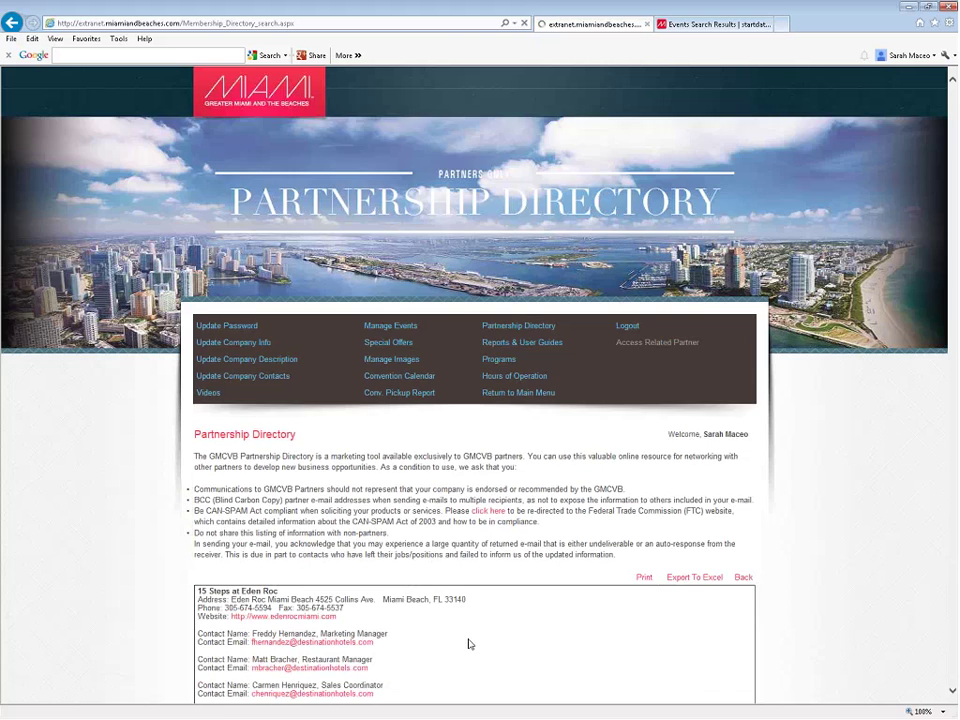
{"action": "scroll", "coordinate": [478, 620], "scroll_direction": "down", "scroll_amount": 2}
{"action": "scroll", "coordinate": [475, 582], "scroll_direction": "down", "scroll_amount": 1}
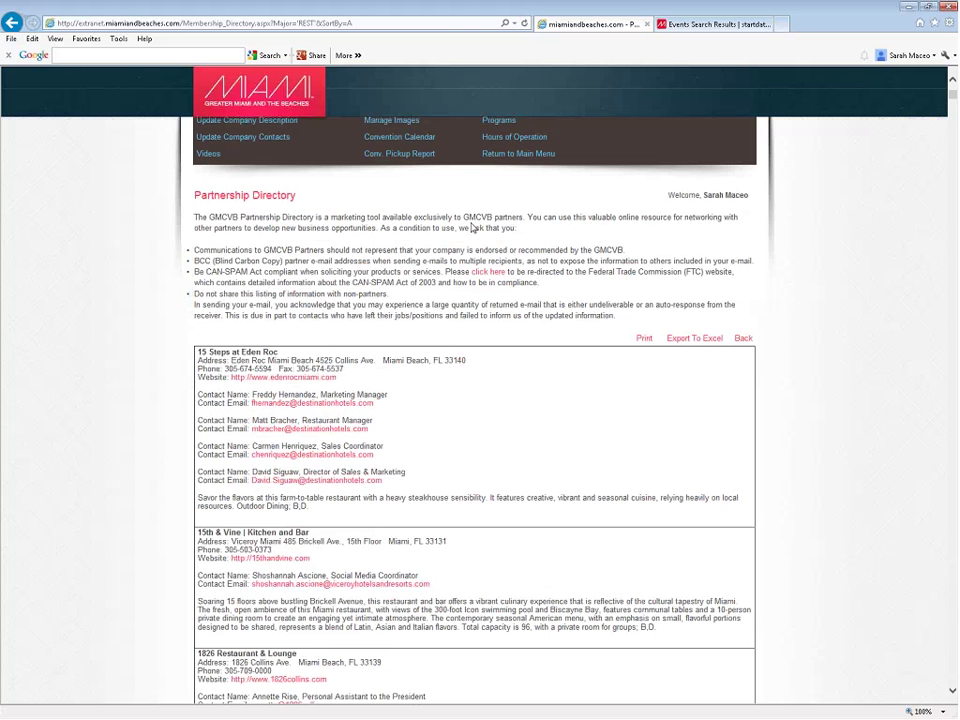
{"action": "scroll", "coordinate": [518, 260], "scroll_direction": "up", "scroll_amount": 2}
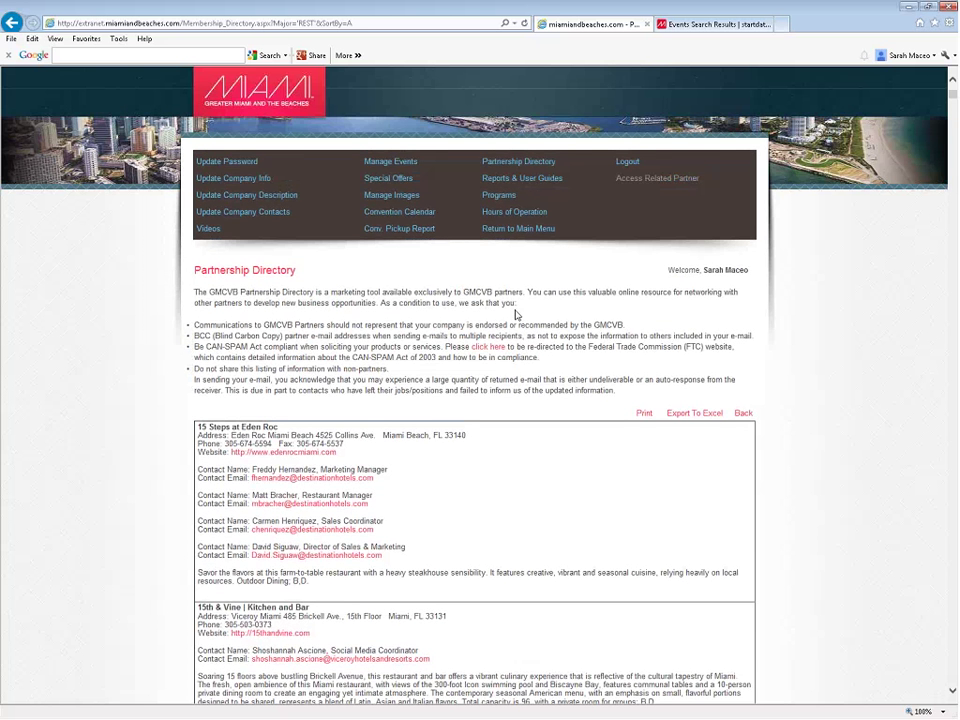
Open Reports & User Guides and scroll to the 2012/2013 Market Research reports.
{"action": "left_click", "coordinate": [525, 180]}
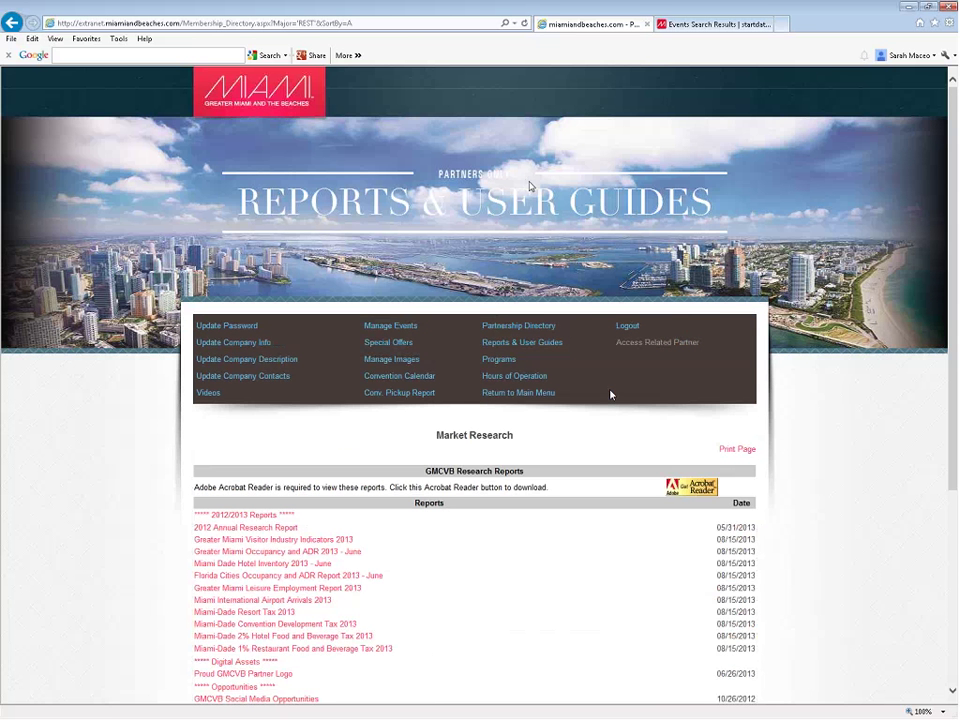
{"action": "scroll", "coordinate": [593, 413], "scroll_direction": "down", "scroll_amount": 1}
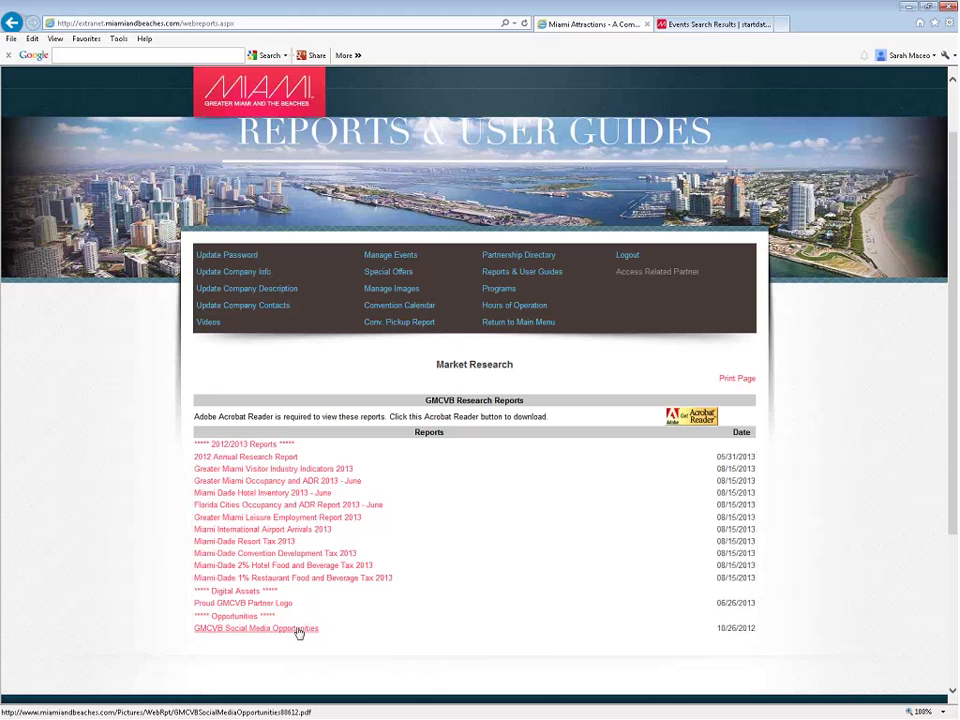
Go from the Events Search Results tab to the Miami homepage's PARTNERS Research & Statistics page.
{"action": "left_click", "coordinate": [695, 27]}
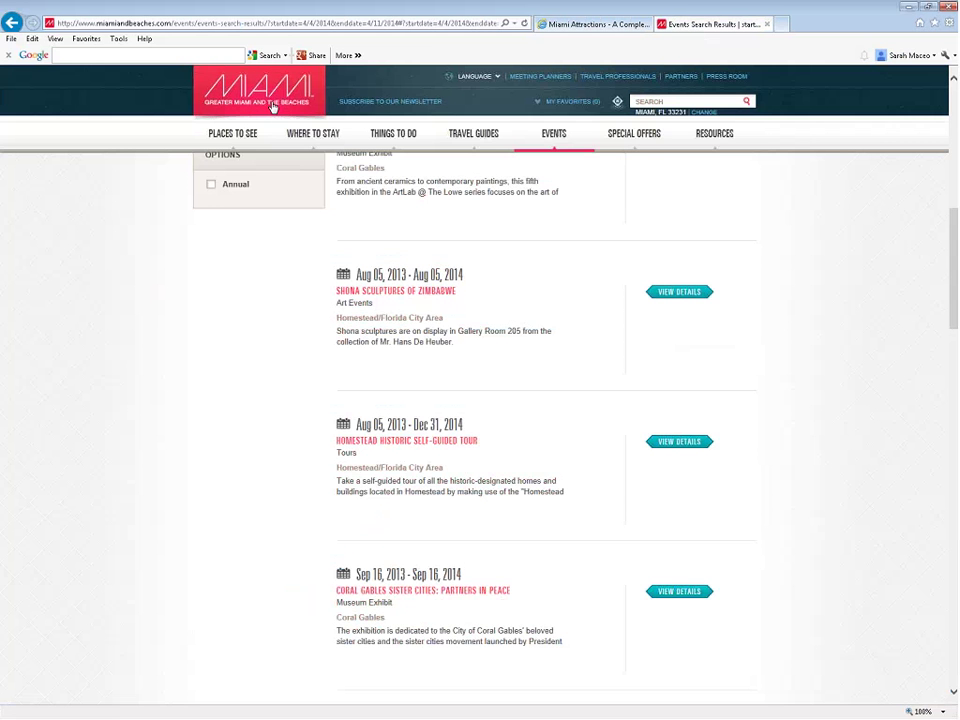
{"action": "left_click", "coordinate": [272, 107]}
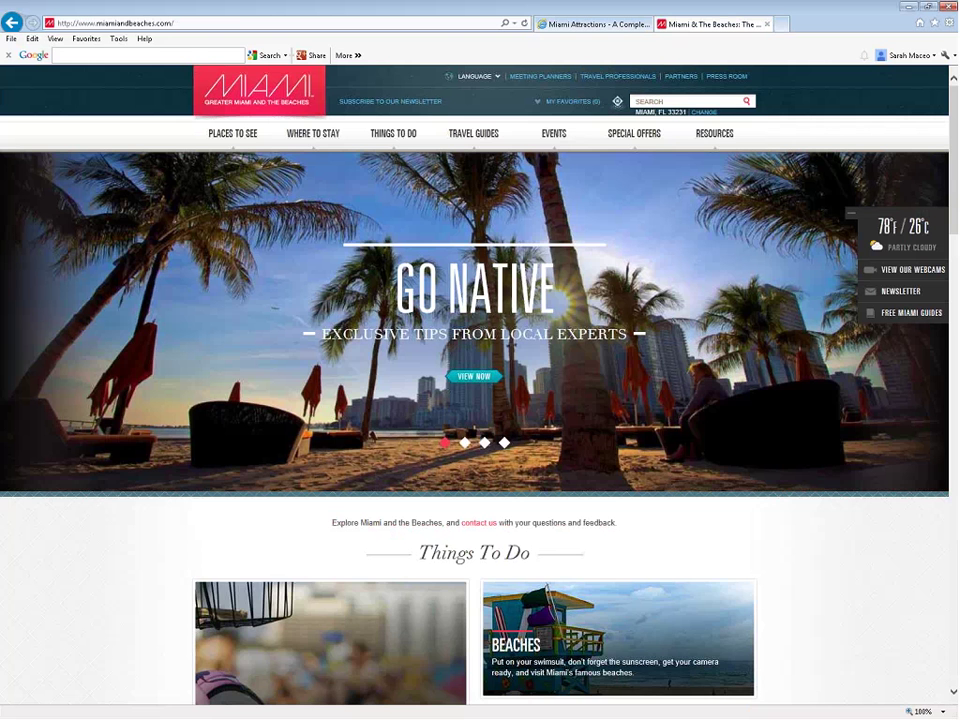
{"action": "left_click", "coordinate": [687, 83]}
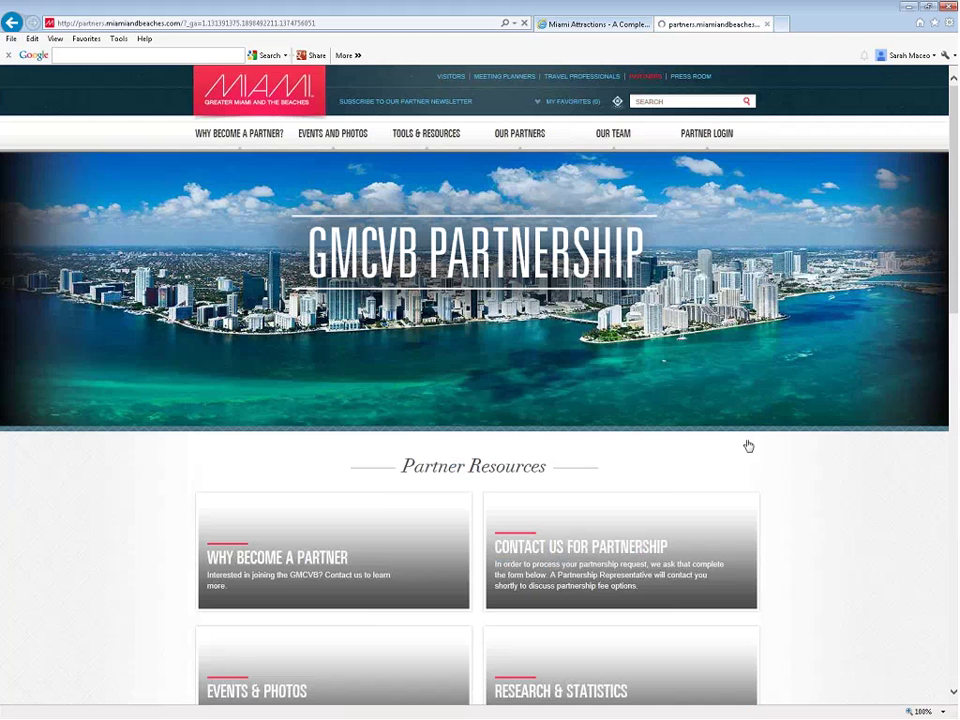
{"action": "scroll", "coordinate": [745, 432], "scroll_direction": "down", "scroll_amount": 3}
{"action": "scroll", "coordinate": [740, 424], "scroll_direction": "down", "scroll_amount": 1}
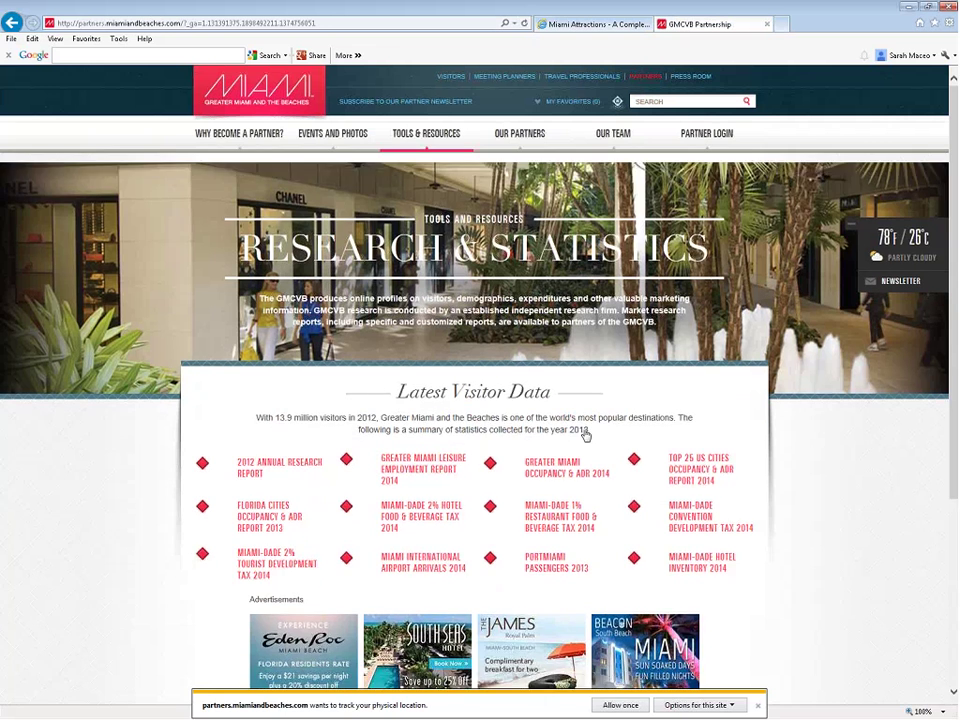
Scroll down to Featured Resources and the footer, then back up to Partner Resources.
{"action": "scroll", "coordinate": [703, 476], "scroll_direction": "down", "scroll_amount": 2}
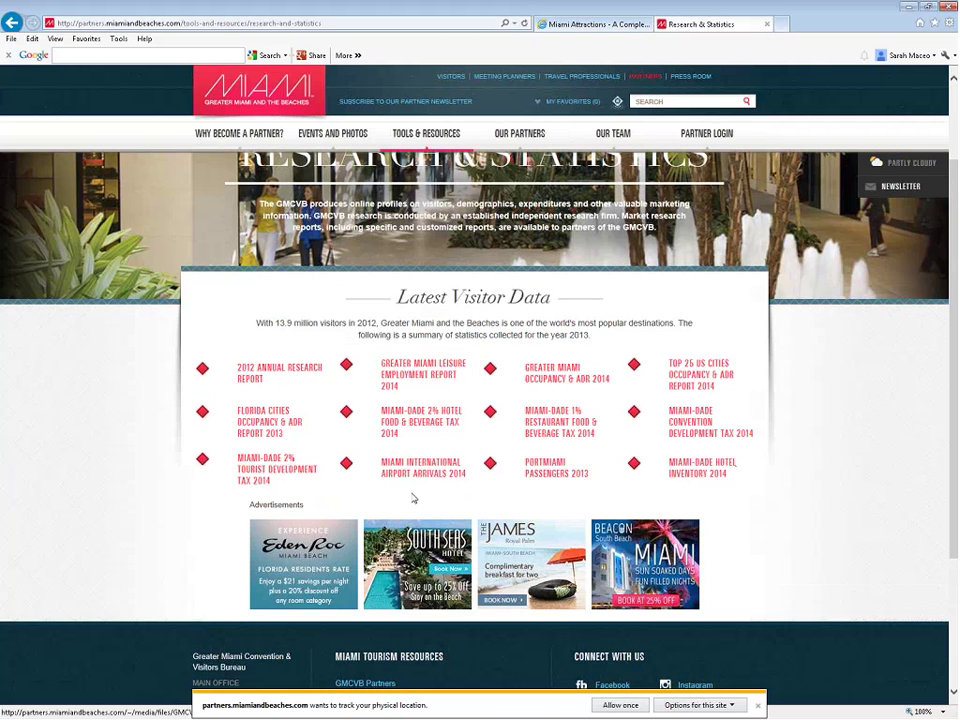
{"action": "scroll", "coordinate": [553, 435], "scroll_direction": "down", "scroll_amount": 3}
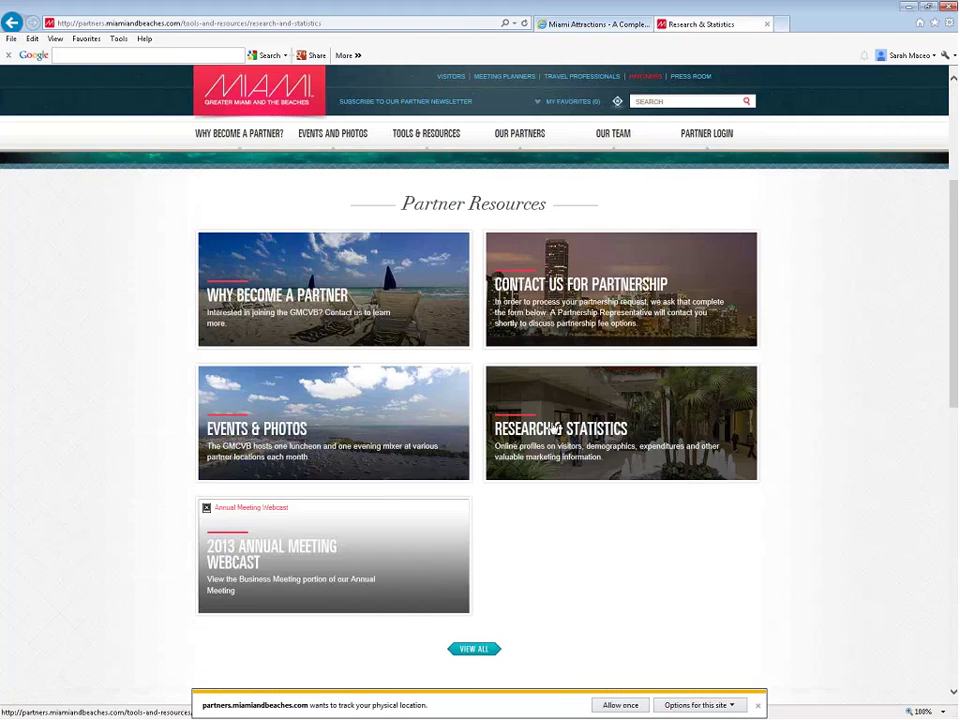
{"action": "scroll", "coordinate": [553, 420], "scroll_direction": "down", "scroll_amount": 1}
{"action": "scroll", "coordinate": [480, 412], "scroll_direction": "down", "scroll_amount": 1}
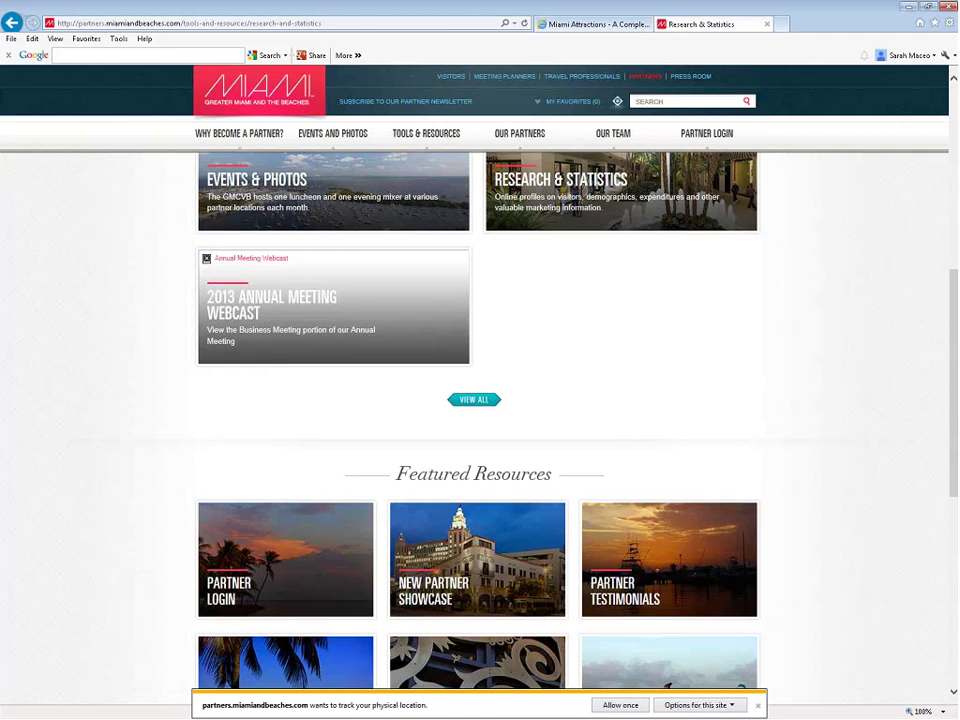
{"action": "scroll", "coordinate": [823, 427], "scroll_direction": "down", "scroll_amount": 2}
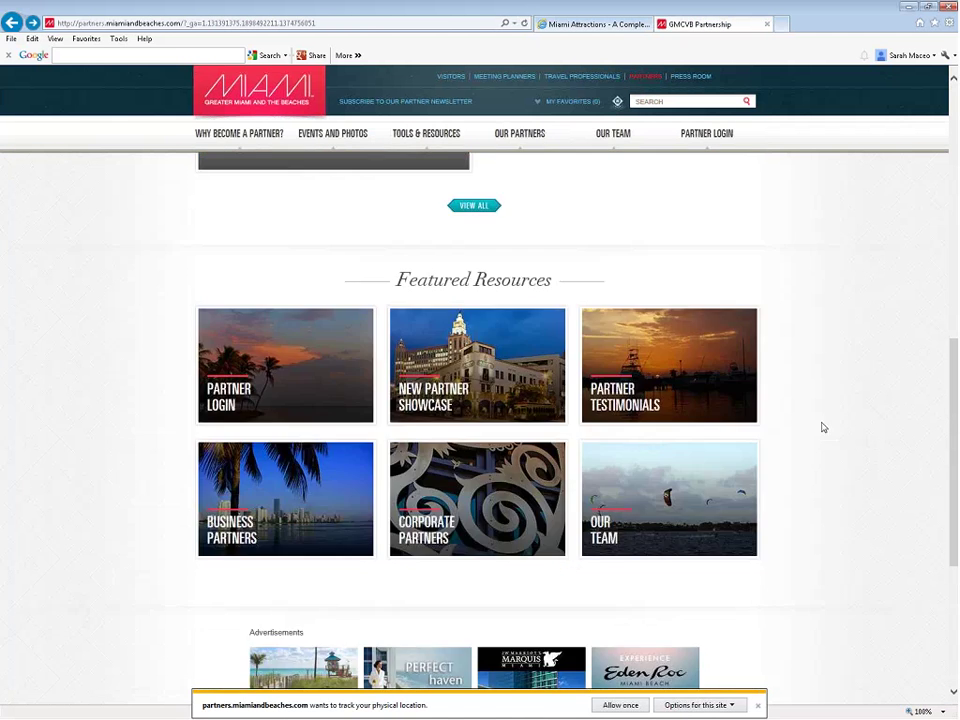
{"action": "scroll", "coordinate": [820, 425], "scroll_direction": "down", "scroll_amount": 2}
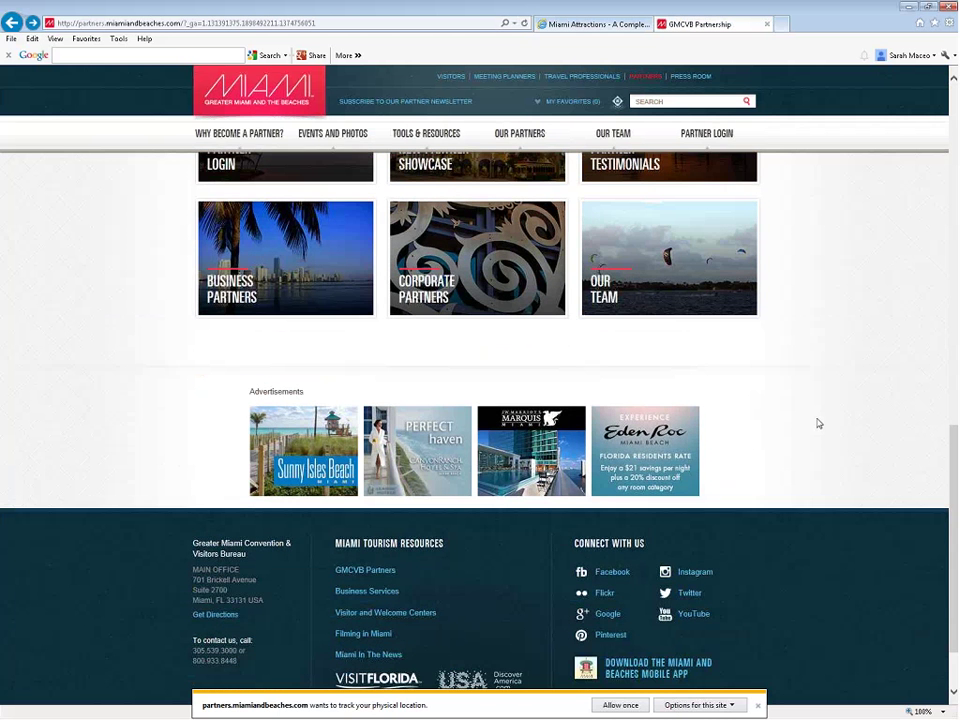
{"action": "scroll", "coordinate": [818, 424], "scroll_direction": "up", "scroll_amount": 3}
{"action": "scroll", "coordinate": [817, 422], "scroll_direction": "up", "scroll_amount": 3}
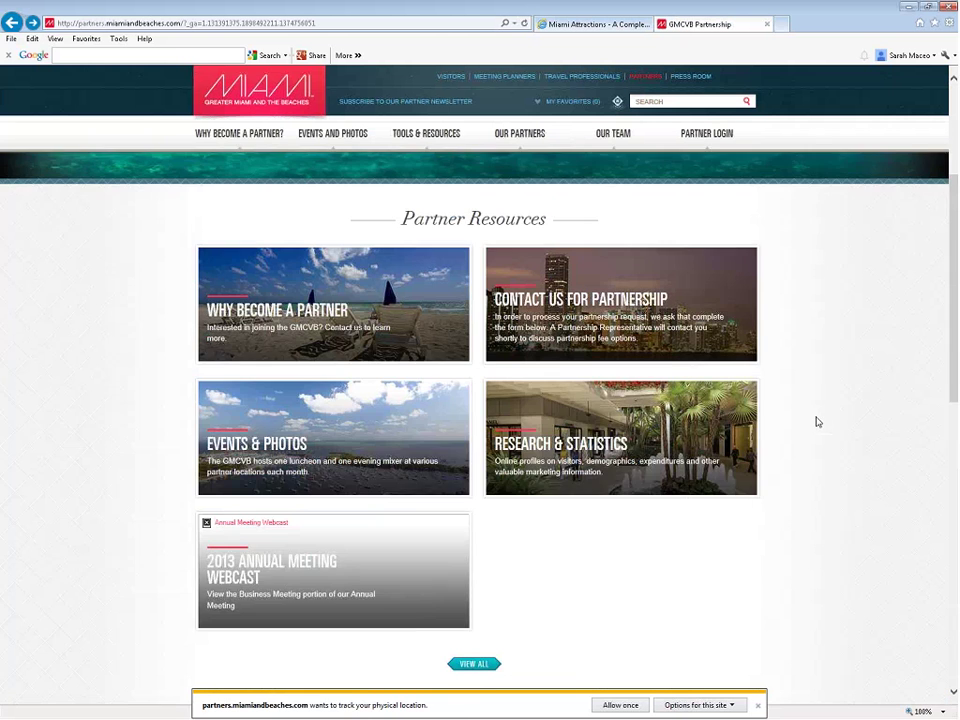
{"action": "scroll", "coordinate": [810, 415], "scroll_direction": "up", "scroll_amount": 1}
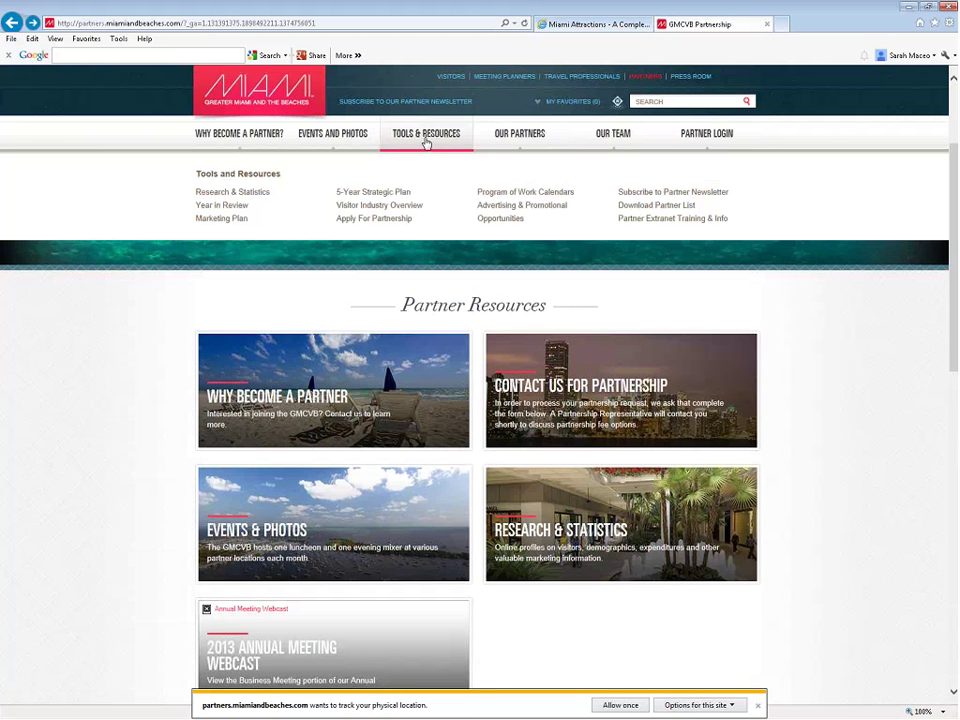